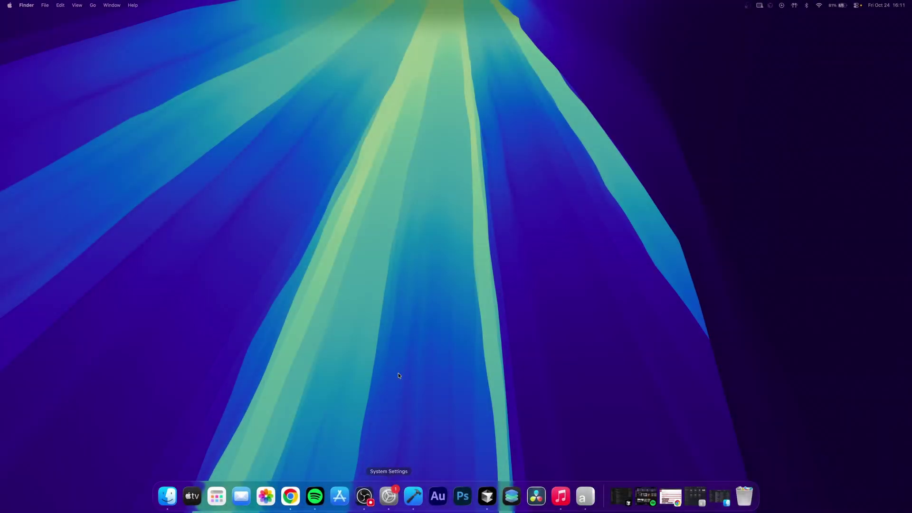
- Open the Storage settings under General, check how much space System Data takes up, and close the settings window
drag(161, 125, 492, 96)
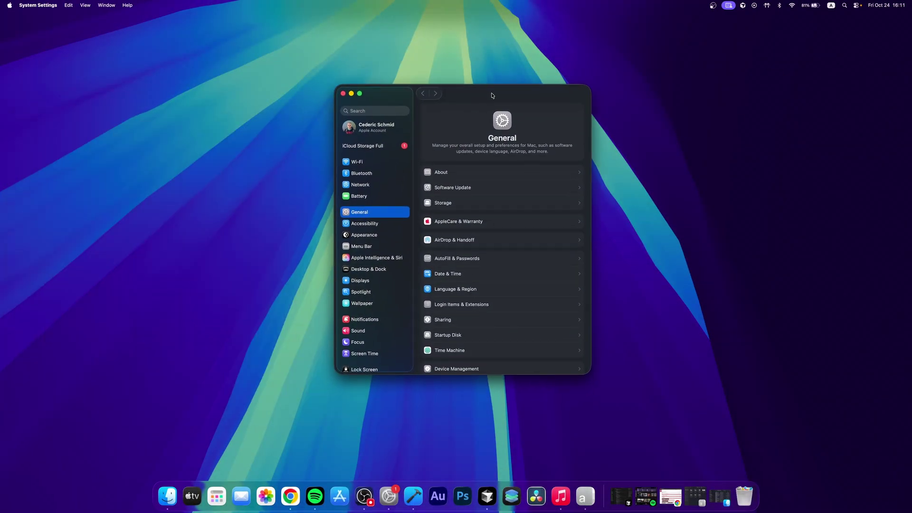
click(450, 203)
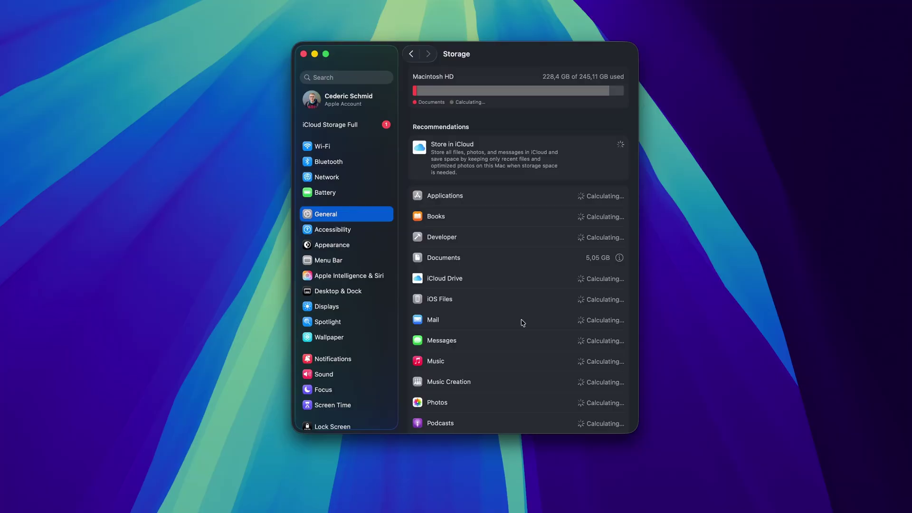
scroll(506, 294, down, 5)
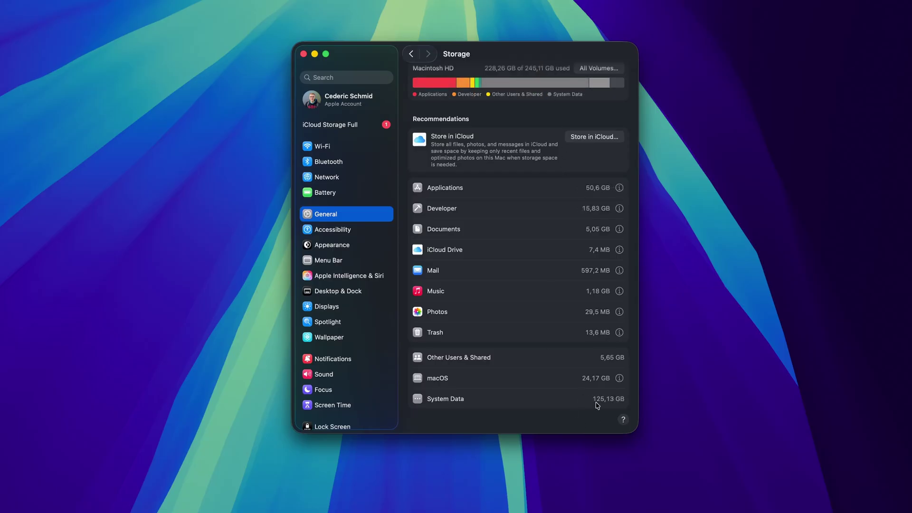
drag(593, 401, 620, 404)
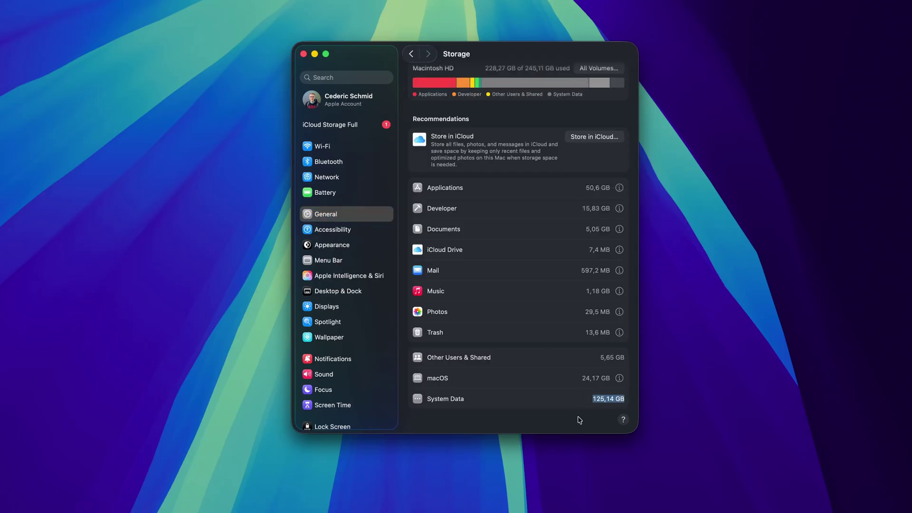
scroll(535, 221, up, 2)
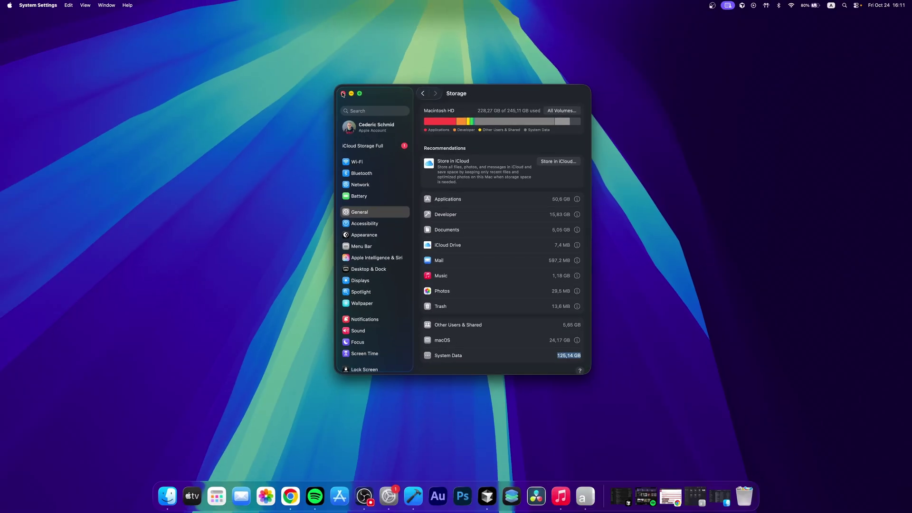
click(344, 94)
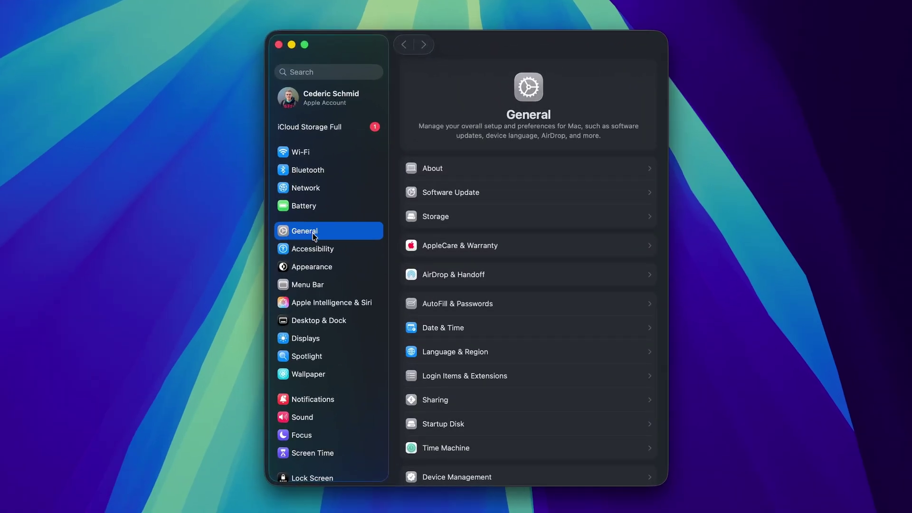
- Reopen the Storage overview, review the Macintosh HD usage bar by category, and close System Settings
click(459, 223)
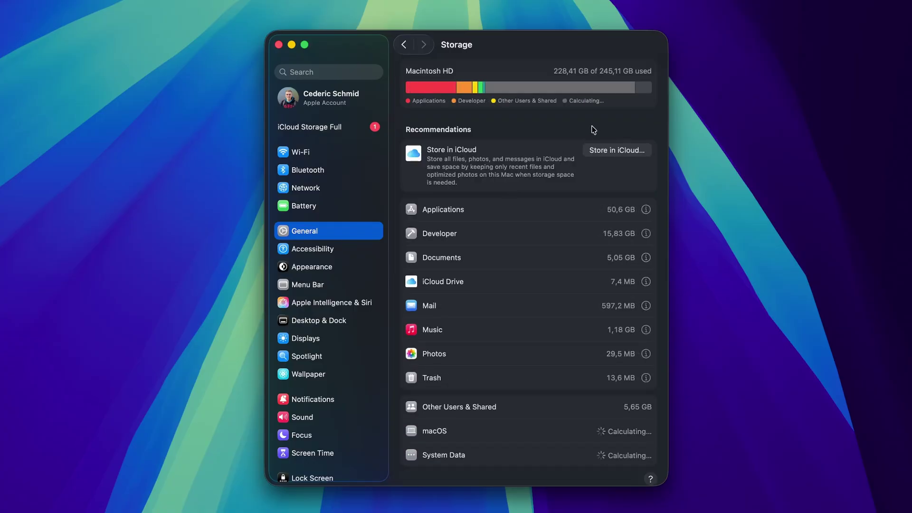
mouse_move(549, 91)
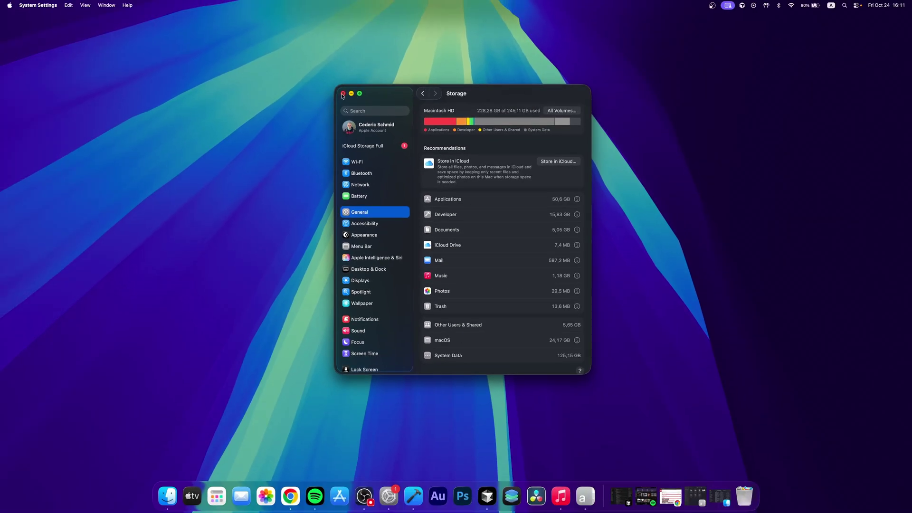
click(342, 94)
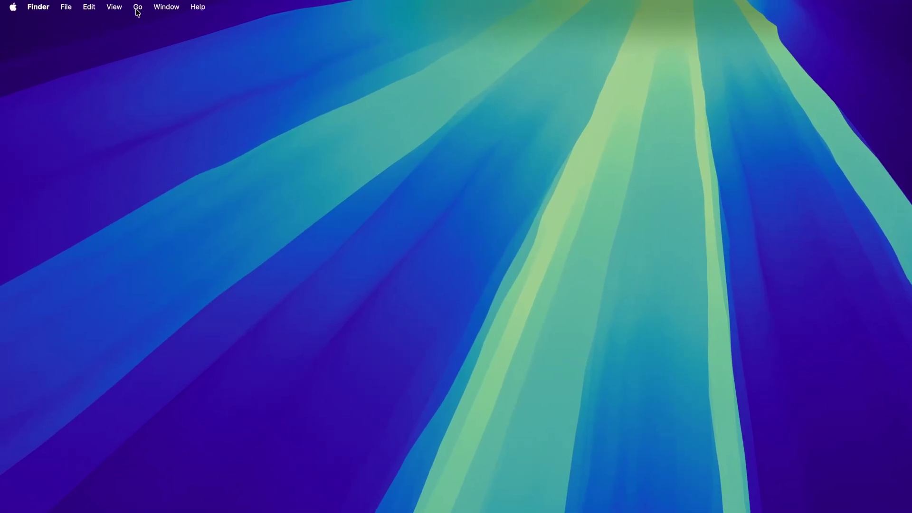
- Go to the ~/Library/Caches folder in Finder
click(138, 8)
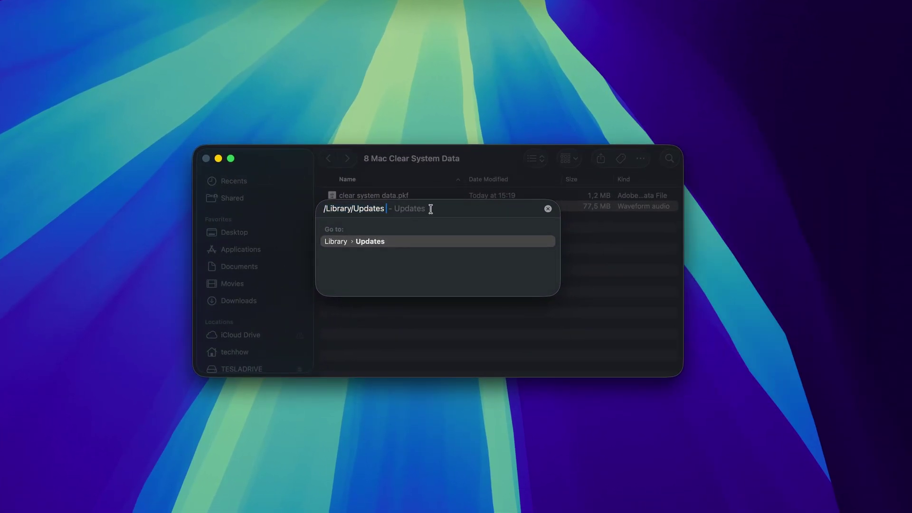
key(super+a)
text(~/Library/Caches)
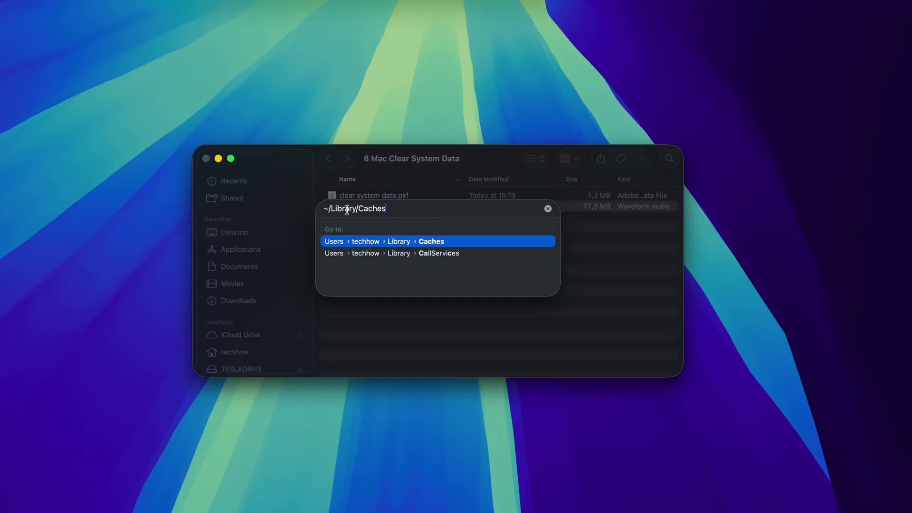
key(Return)
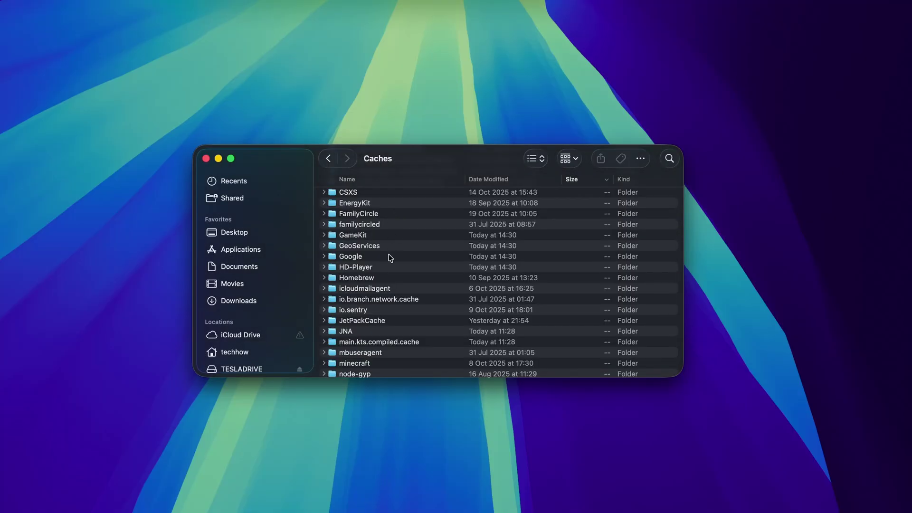
- Sort the Caches folder by name and inspect the contents and available actions of the Adobe folder
scroll(390, 257, up, 20)
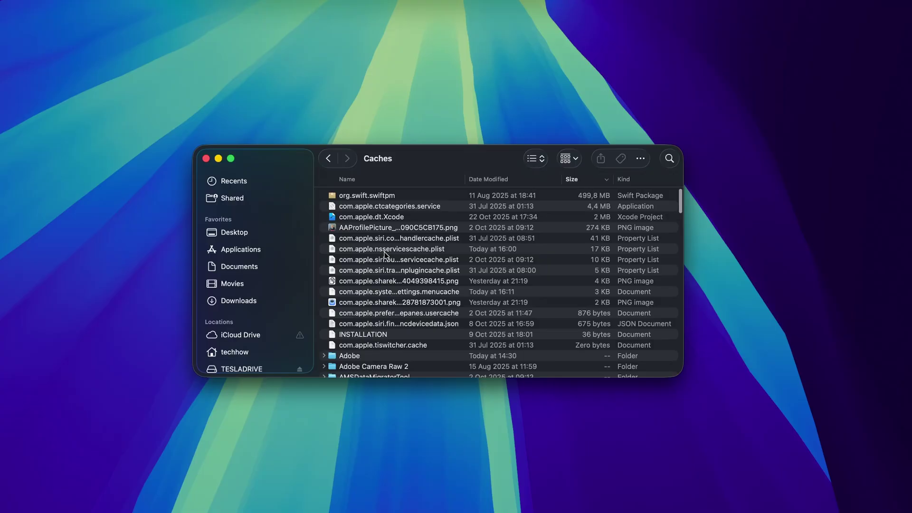
click(576, 179)
click(580, 179)
click(366, 180)
click(357, 206)
click(323, 207)
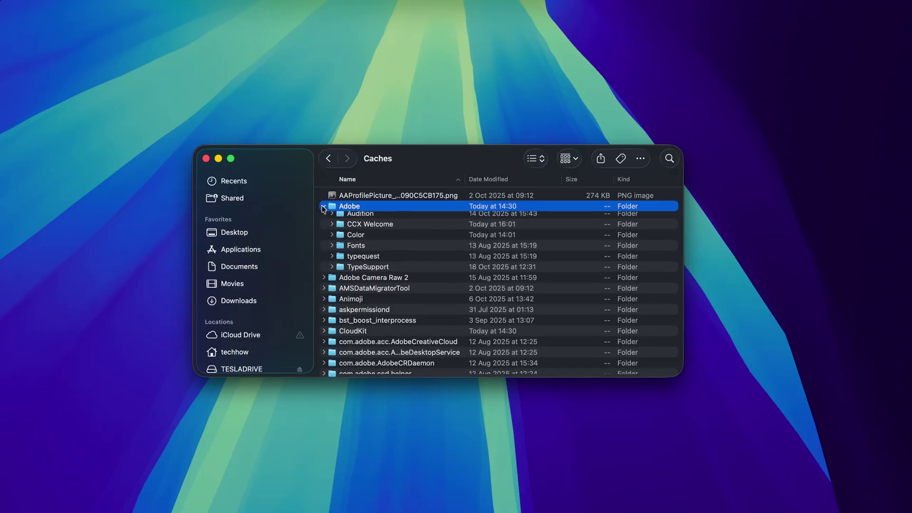
click(323, 206)
right_click(365, 206)
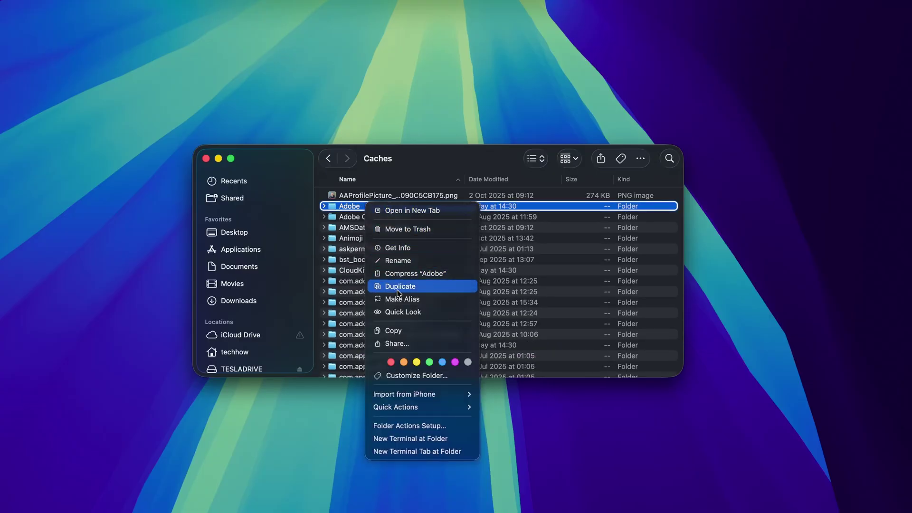
click(526, 252)
key(s)
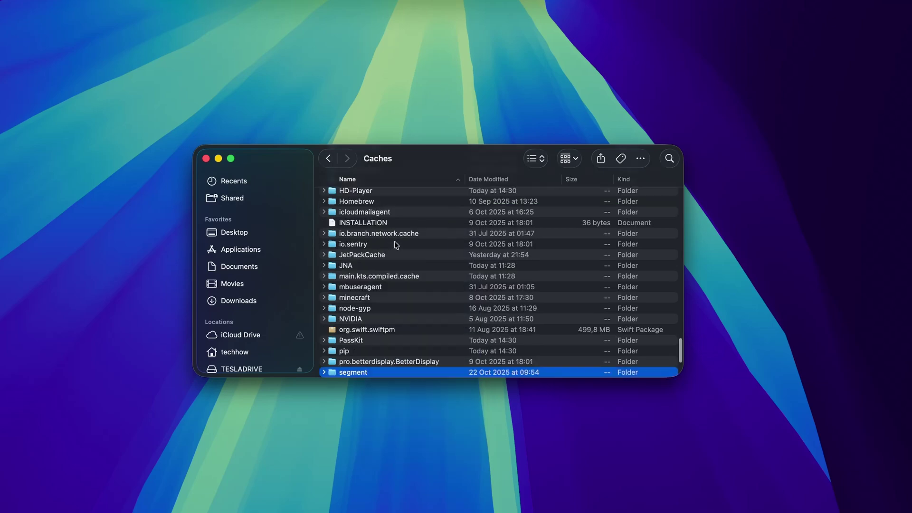
- Select all items in the Caches folder, check their combined size with Get Info, and close the info window
key(super+a)
scroll(387, 239, up, 10)
right_click(374, 231)
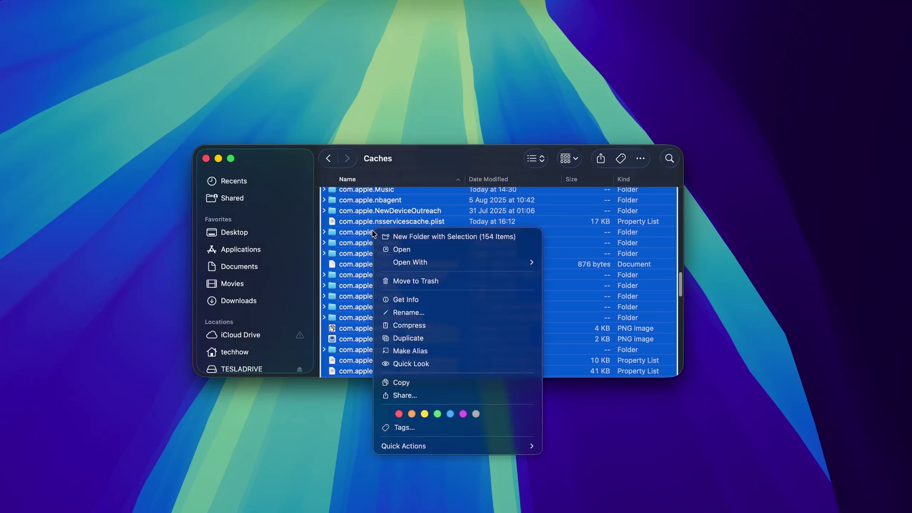
click(446, 300)
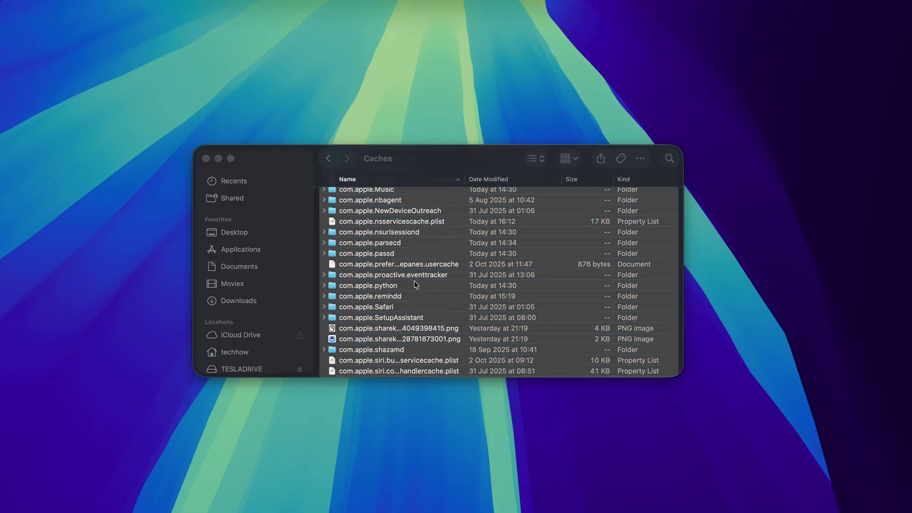
drag(361, 142, 517, 180)
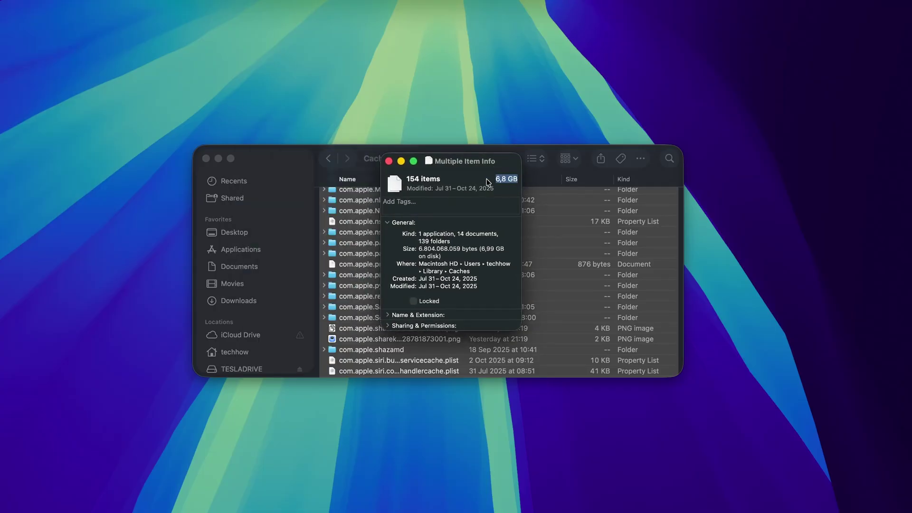
click(389, 161)
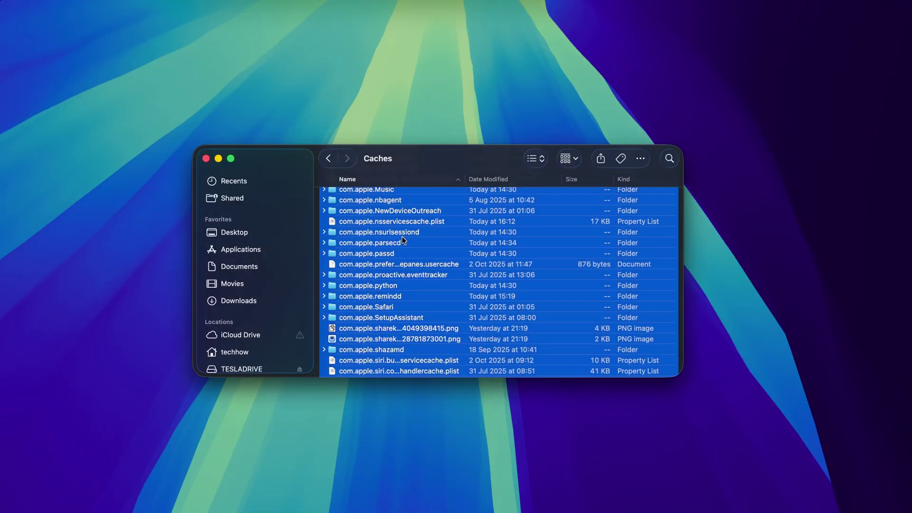
- Sort the Caches items by size with the largest first and select org.swift.swiftpm
scroll(402, 236, up, 10)
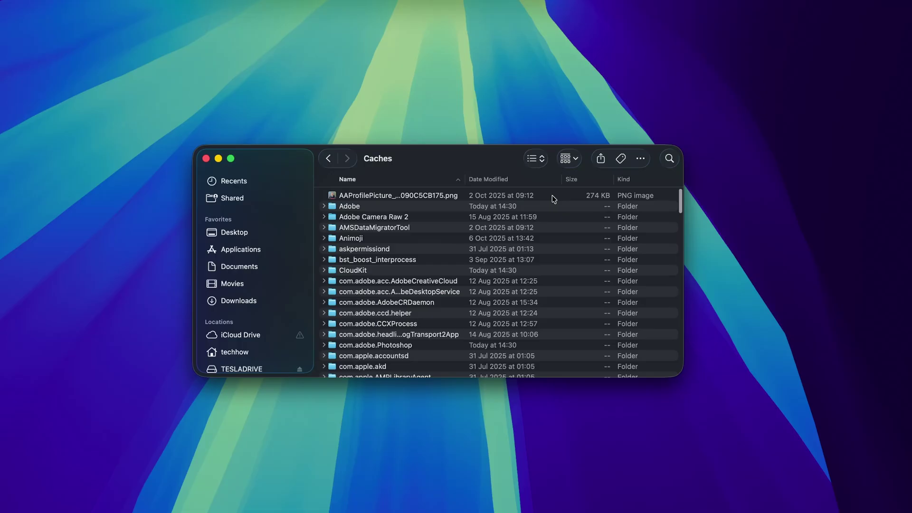
click(572, 179)
scroll(554, 218, down, 4)
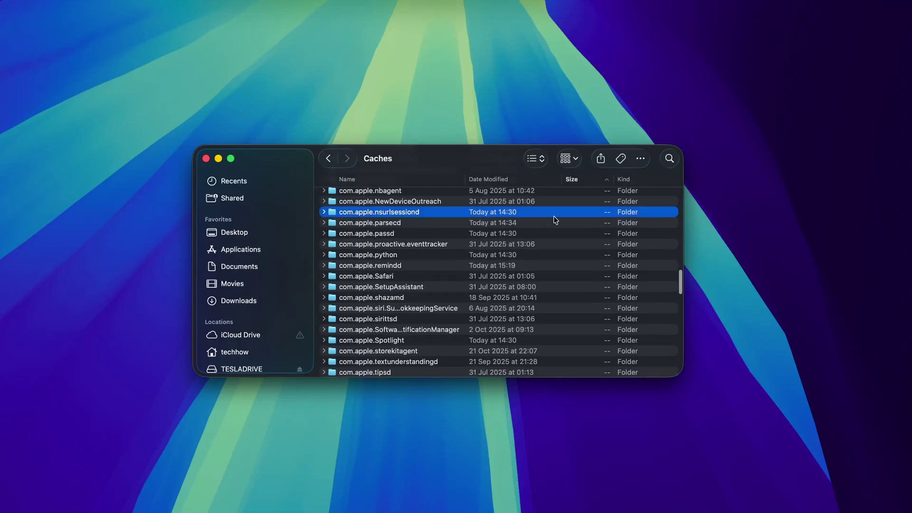
scroll(554, 216, up, 10)
click(574, 180)
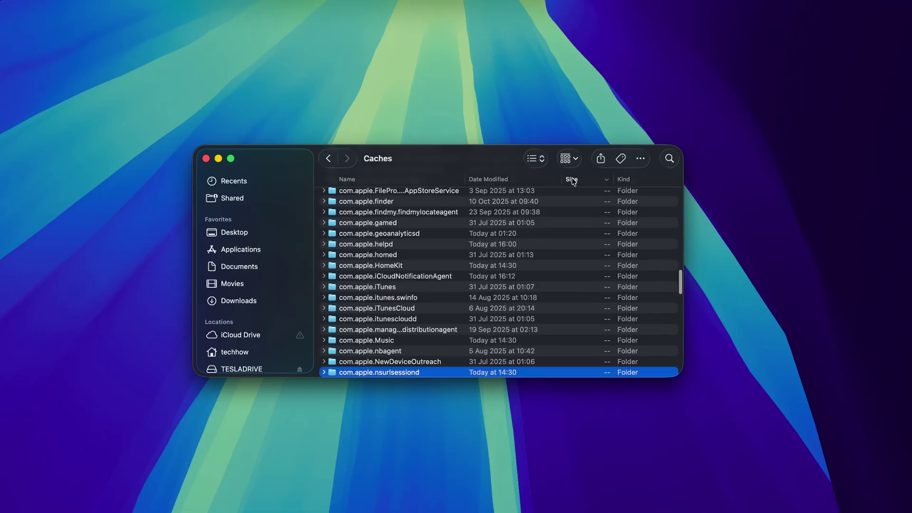
click(573, 199)
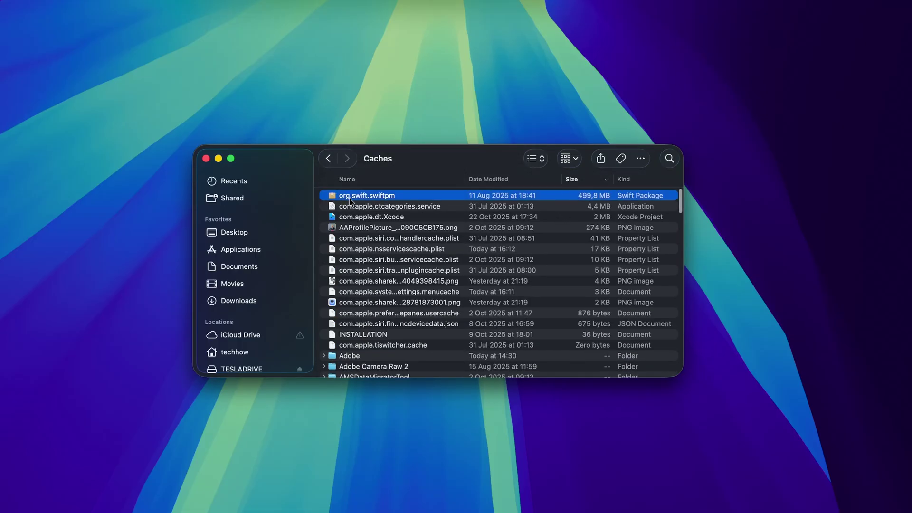
- Look through the largest individual cache files and view the actions available for org.swift.swiftpm
click(350, 217)
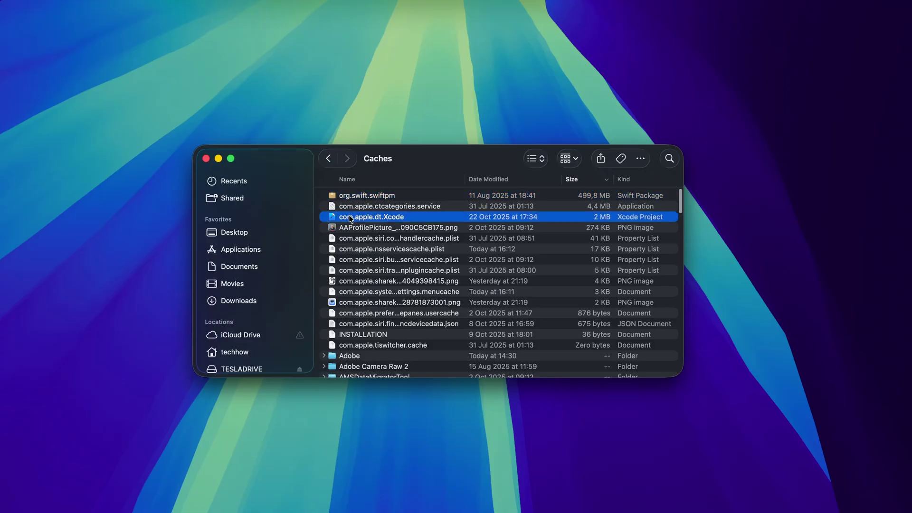
click(353, 240)
click(363, 260)
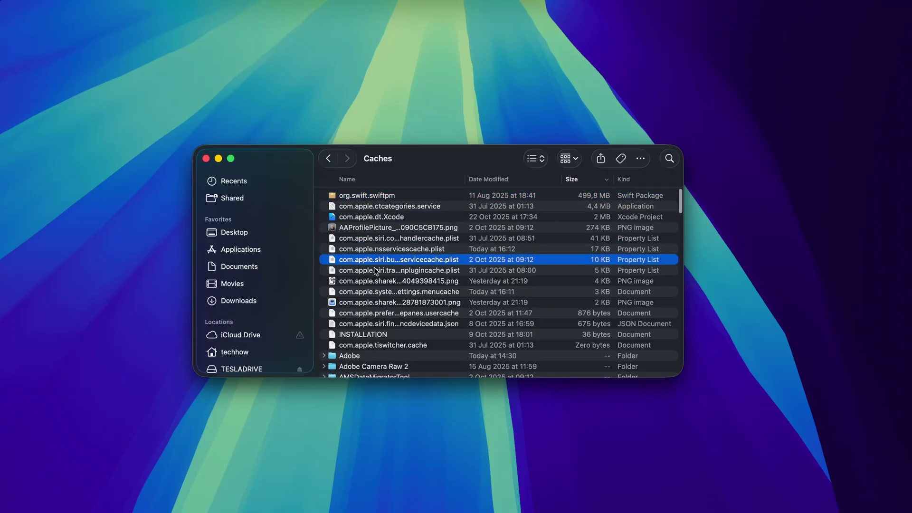
scroll(365, 261, down, 10)
scroll(367, 259, up, 10)
click(366, 195)
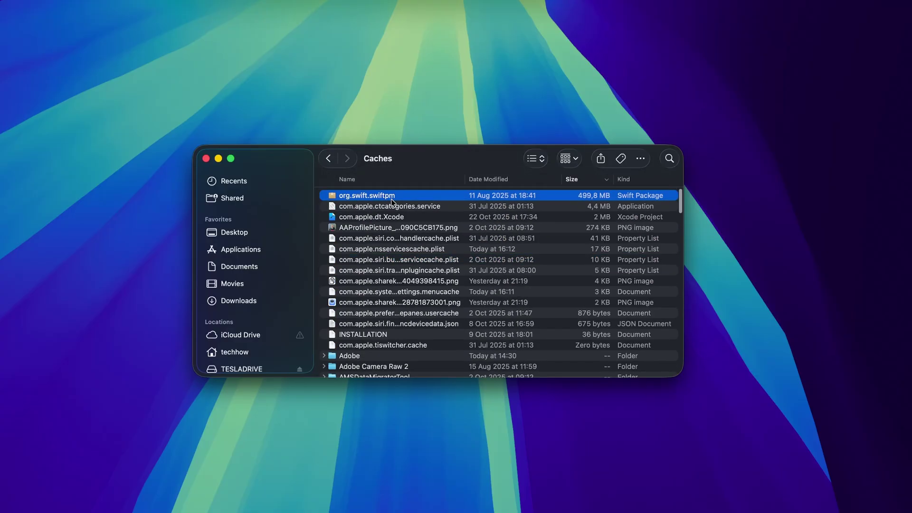
right_click(420, 195)
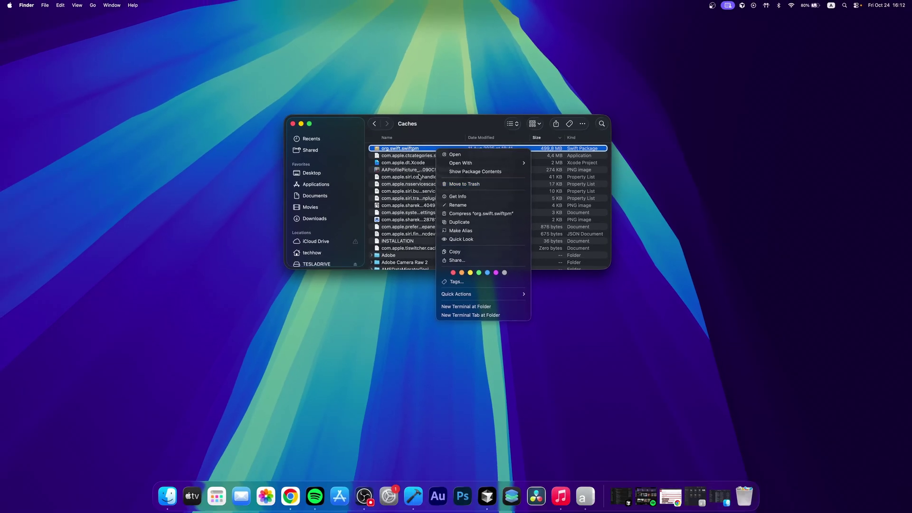
click(397, 247)
- Empty the Trash and close the Caches window
right_click(746, 497)
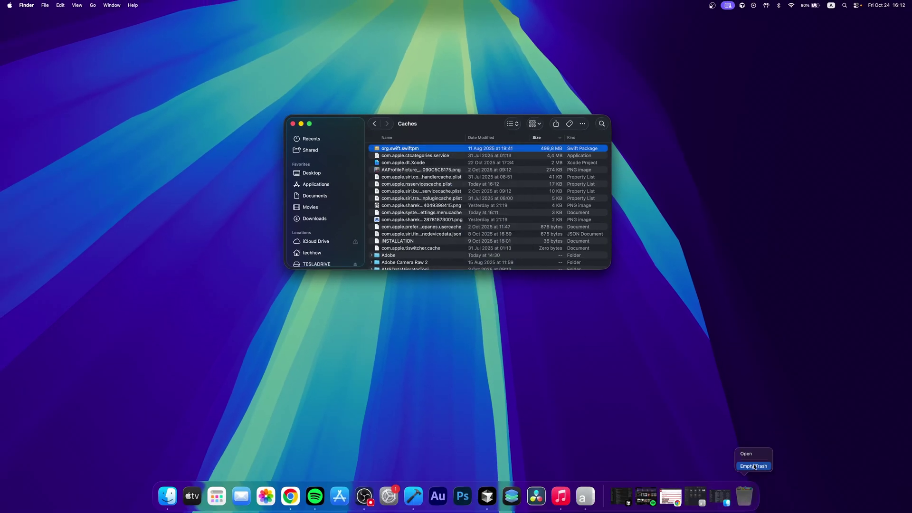
click(755, 467)
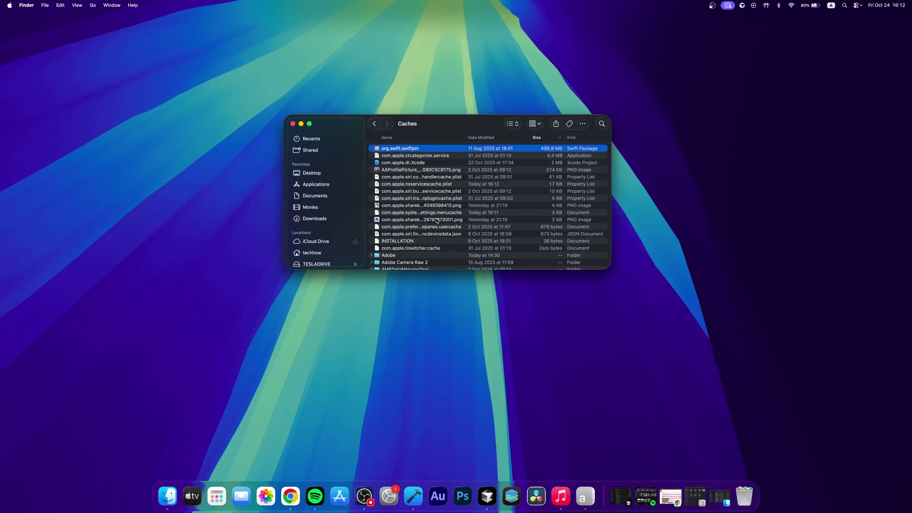
click(293, 124)
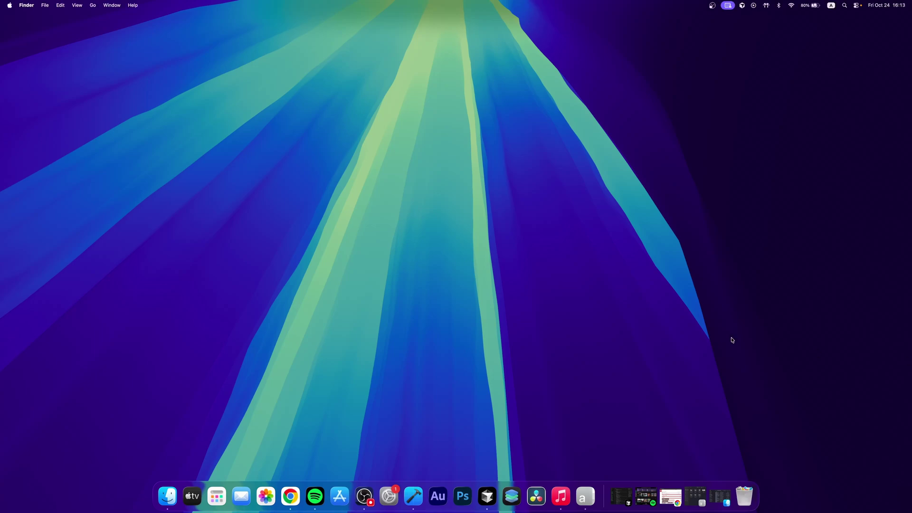
- Search for "terminal" with Spotlight, open Terminal, and move its window to the middle of the desktop
click(846, 5)
text(terminal)
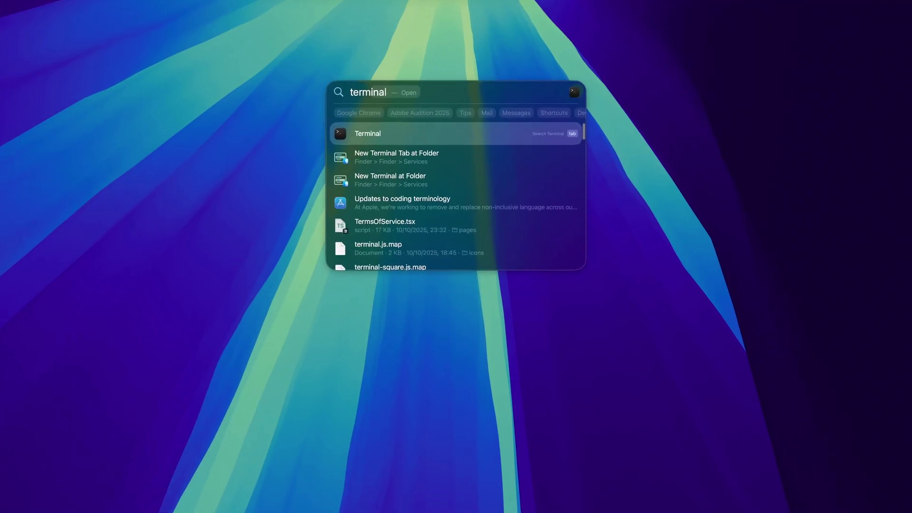
key(Return)
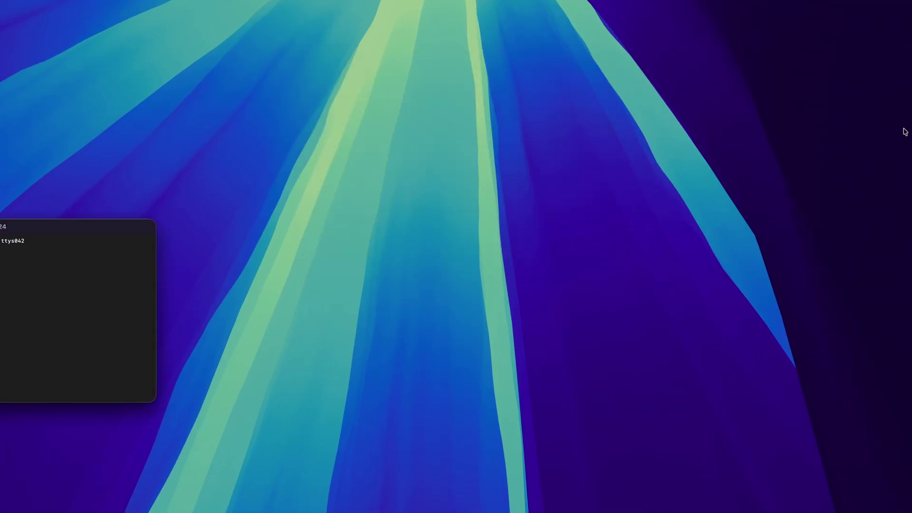
drag(4, 229, 480, 109)
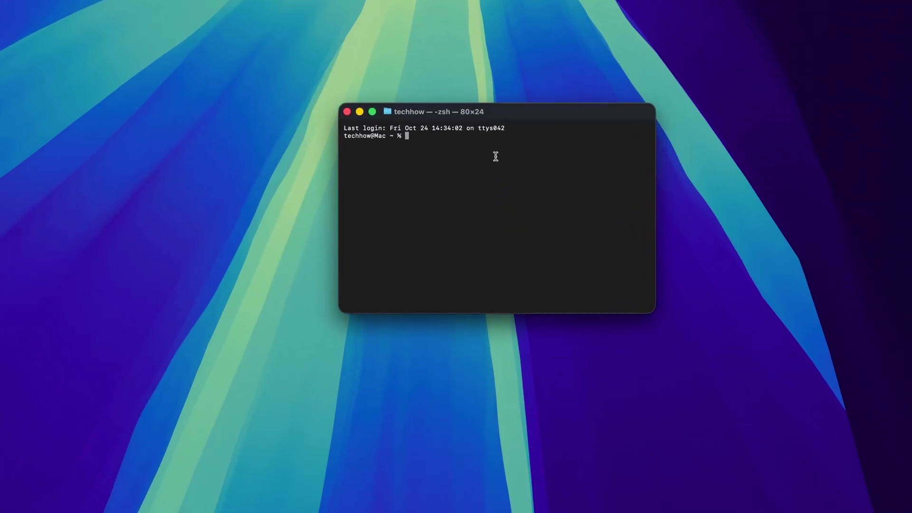
- List the local Time Machine snapshots of the startup disk with the command "tmutil listlocalsnapshots /"
key(super+v)
key(Return)
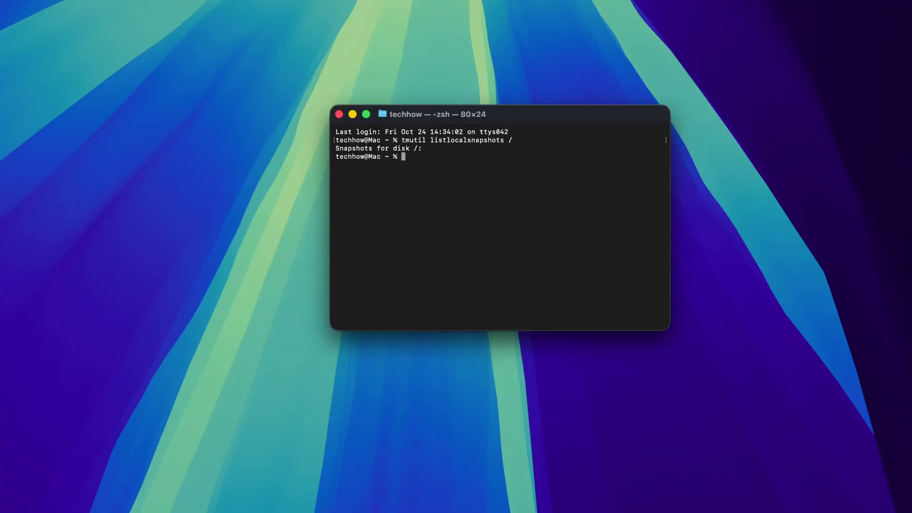
key(super+space)
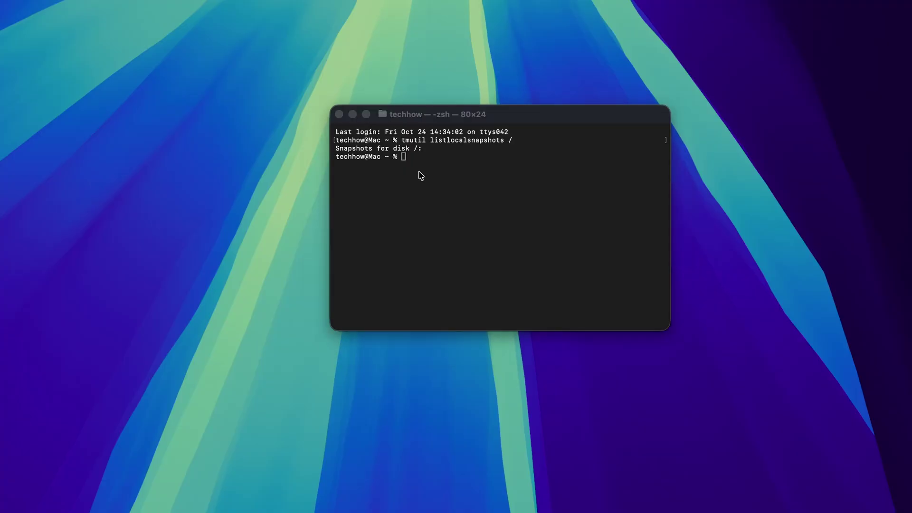
- Run "sudo tmutil deletelocalsnapshots /" to delete the startup disk's local snapshots, authorising it with the administrator password
click(428, 157)
key(super+v)
key(Return)
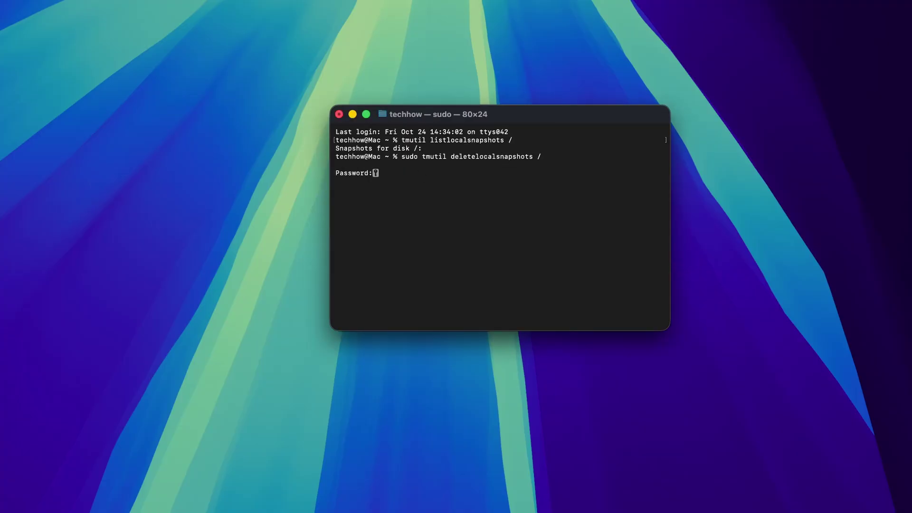
key(Return)
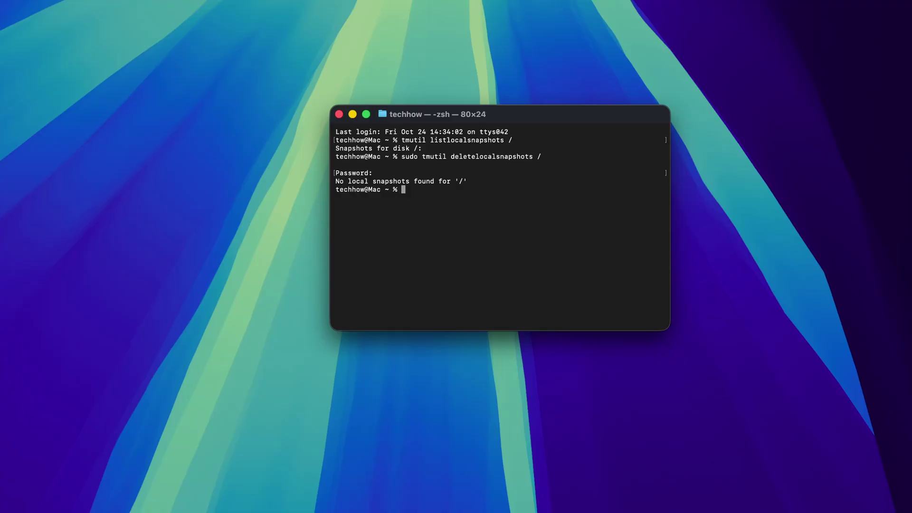
- End the shell session with the "exit" command and close the Terminal window
text(exit)
key(Return)
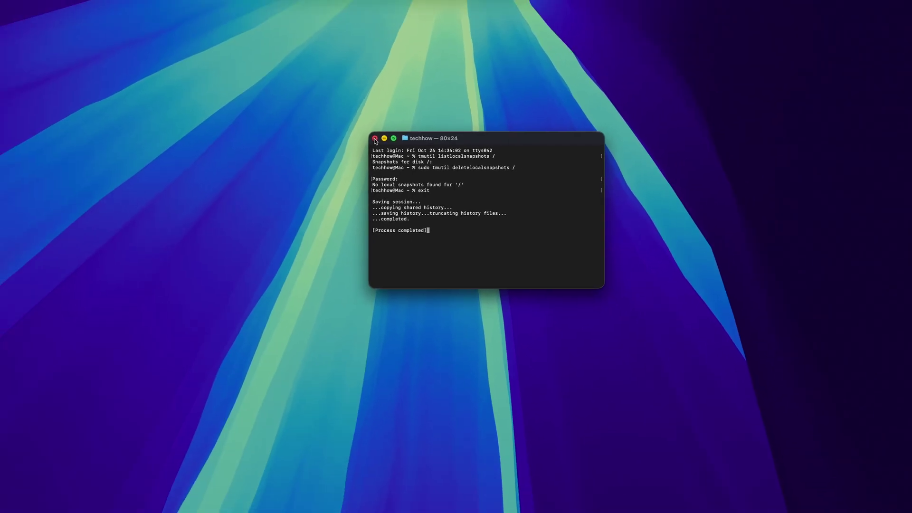
click(338, 114)
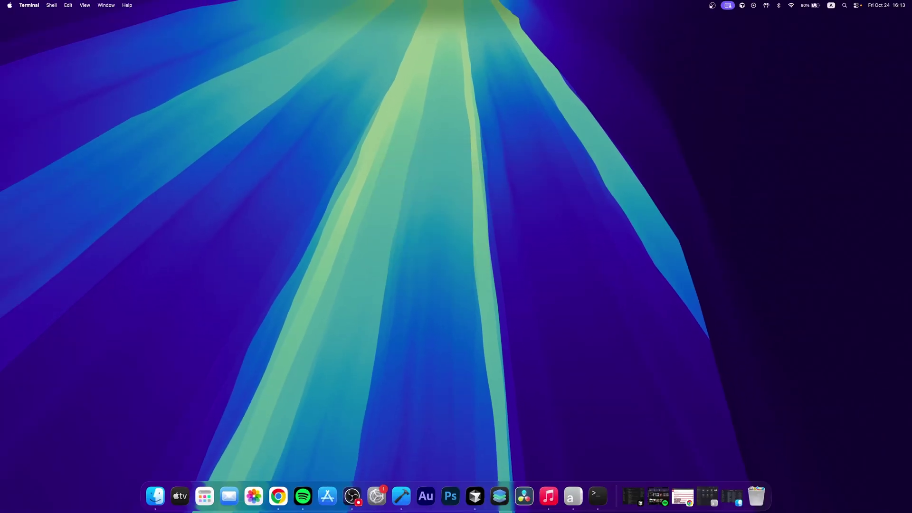
- Switch to Finder and go to the folder /Library/Updates
click(298, 150)
click(105, 5)
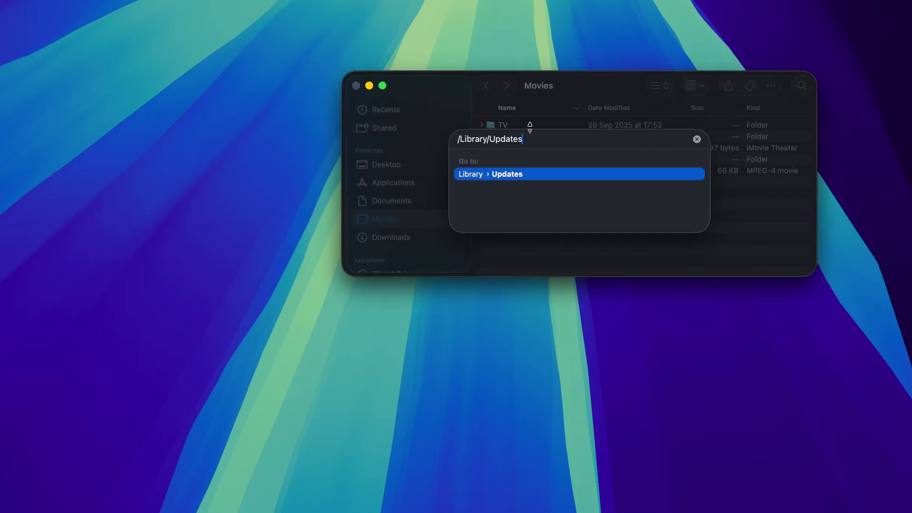
drag(526, 139, 456, 138)
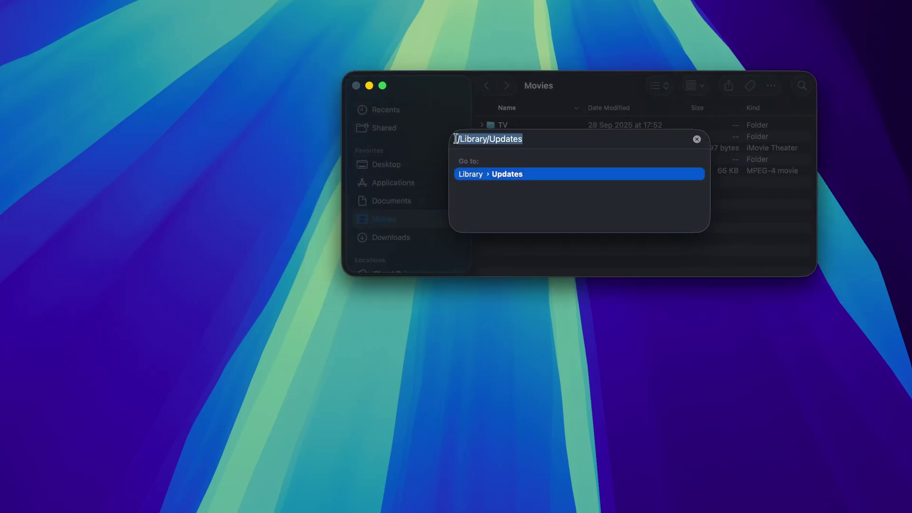
click(484, 176)
key(Return)
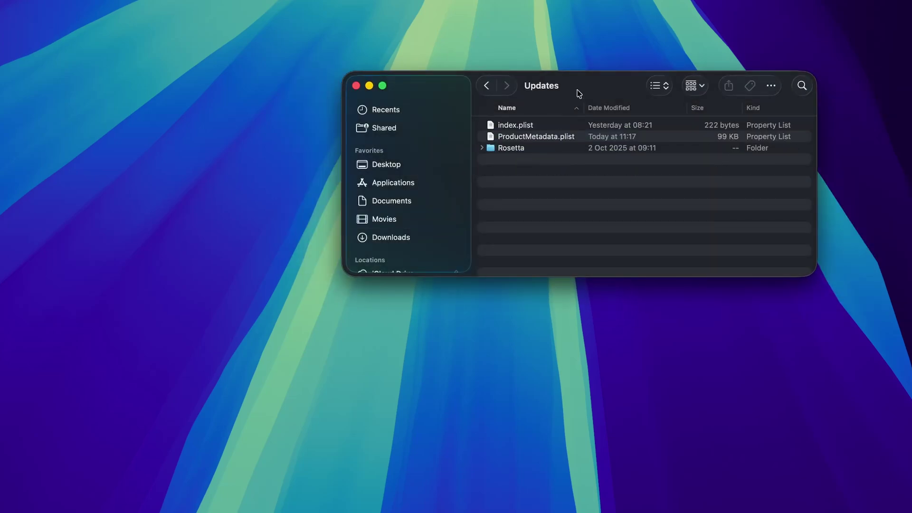
- Select index.plist, ProductMetadata.plist and the Rosetta folder in the Updates folder, and view the actions available for them
drag(579, 92, 569, 88)
drag(499, 179, 488, 133)
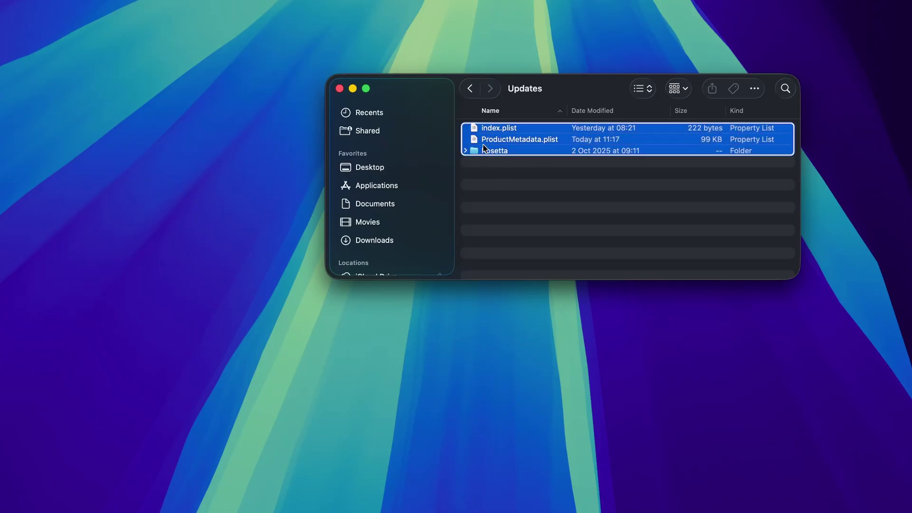
right_click(483, 145)
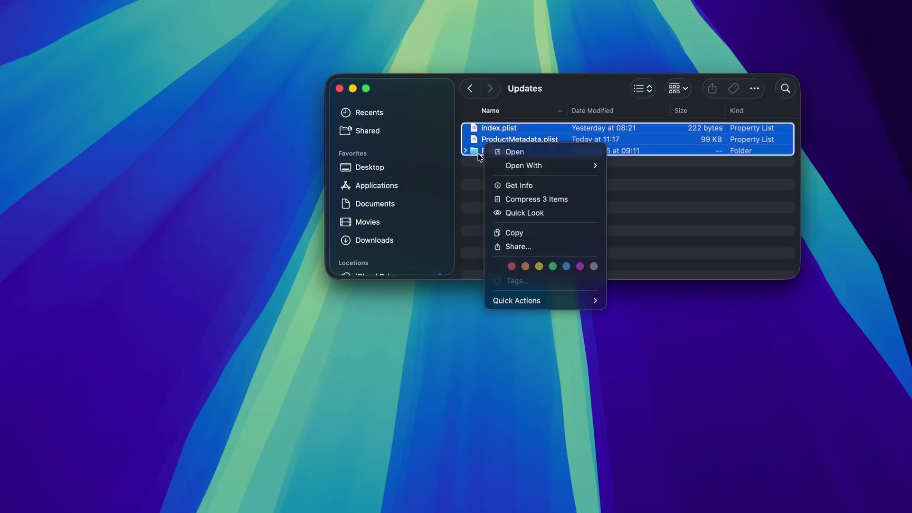
click(469, 222)
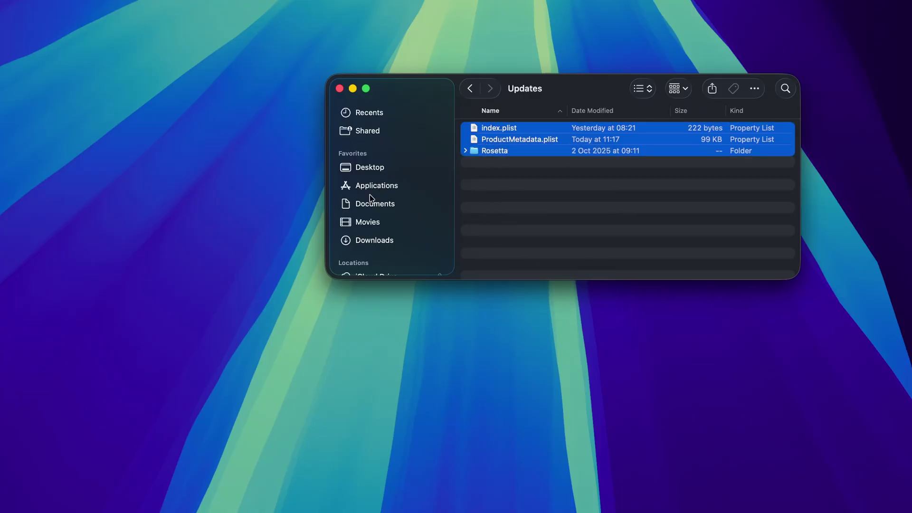
- Find ChatGPT_Atlas.dmg in the Downloads folder and move it to the Trash
click(370, 243)
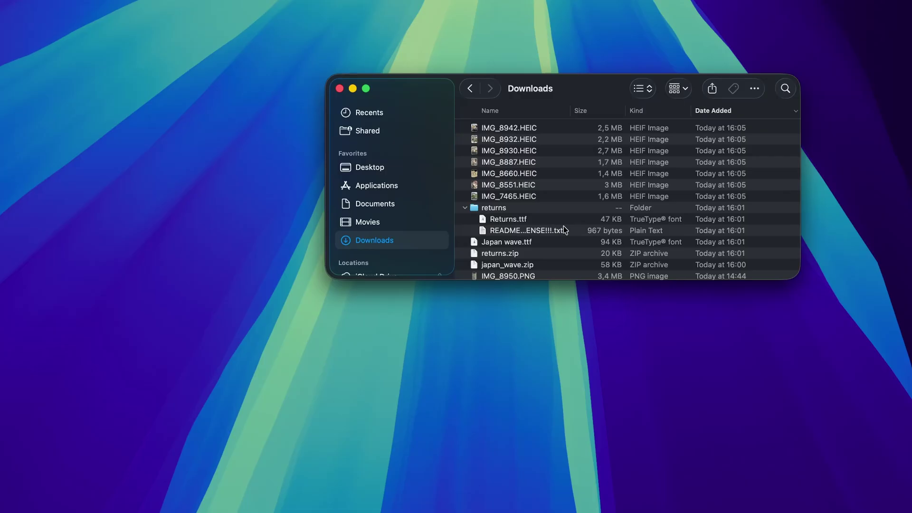
scroll(568, 230, down, 3)
scroll(484, 212, down, 8)
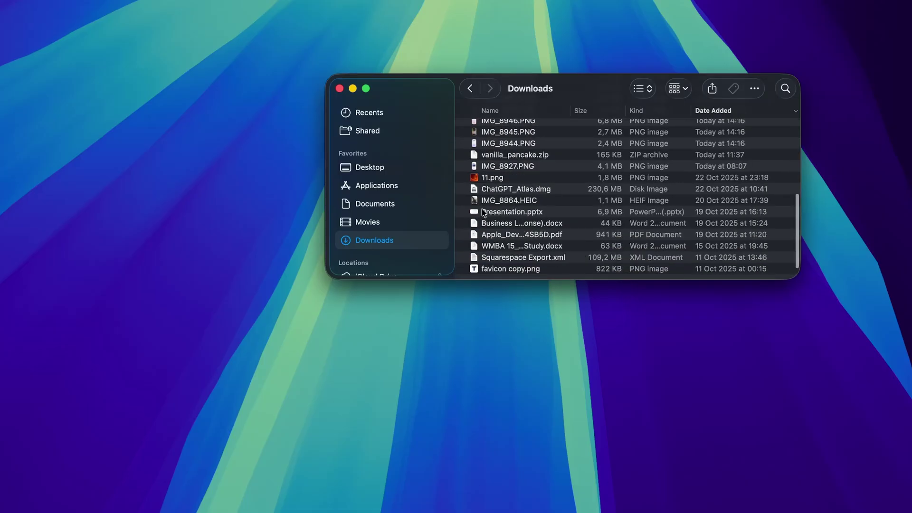
drag(491, 194, 911, 490)
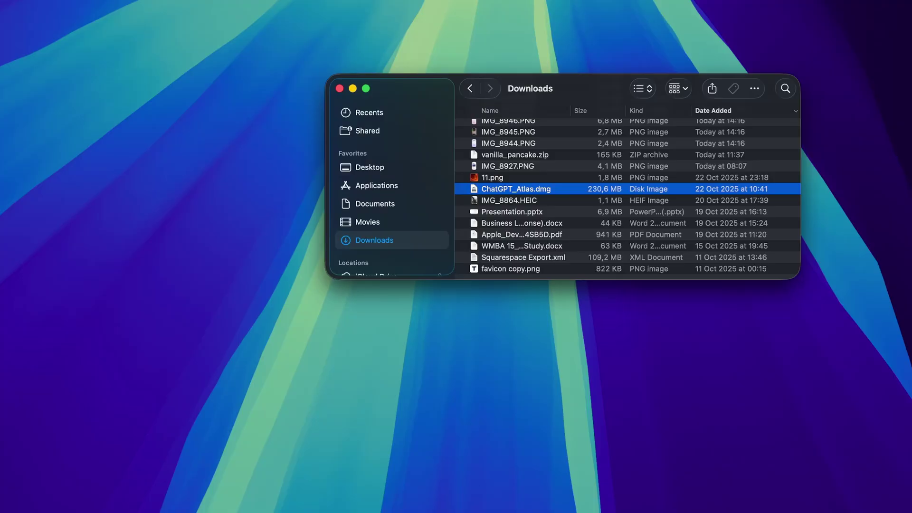
- Open the Trash to check its contents, and close both the Trash and Downloads windows
click(911, 480)
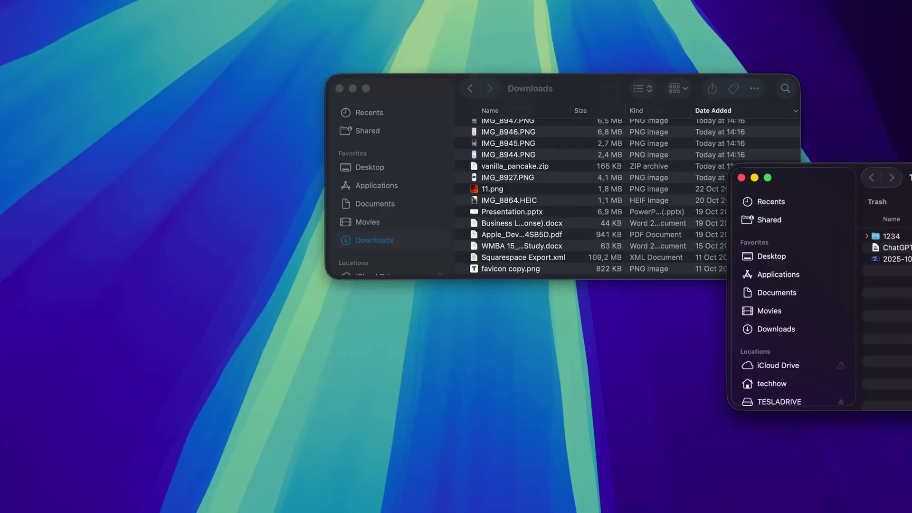
click(741, 177)
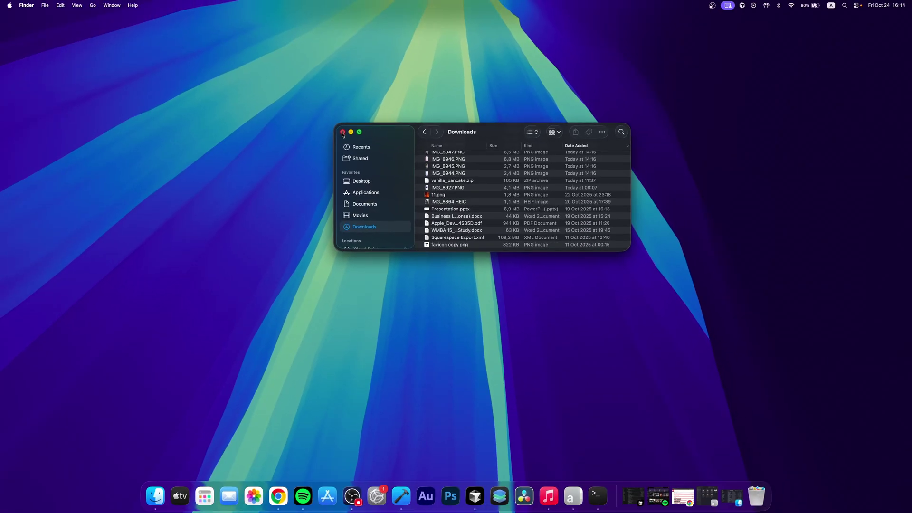
click(340, 89)
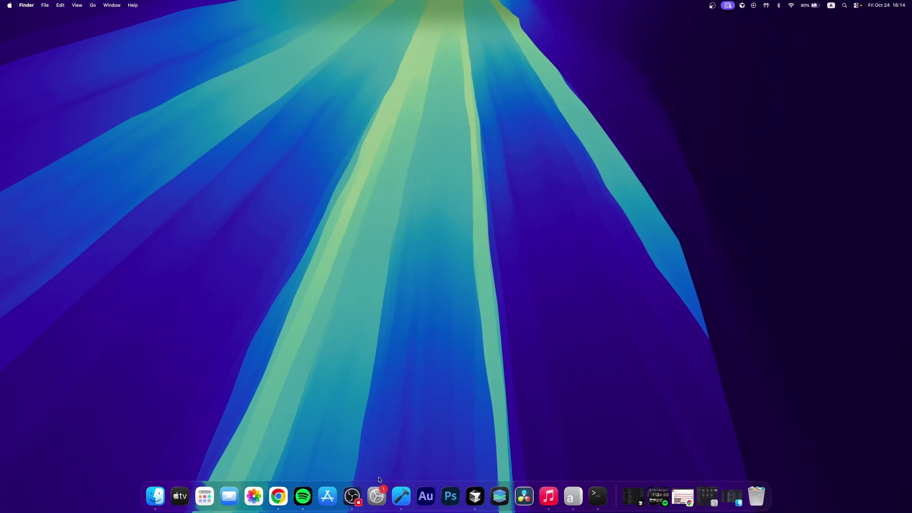
- Open the Storage settings in System Settings and review the usage by category and the files listed under Trash
click(379, 494)
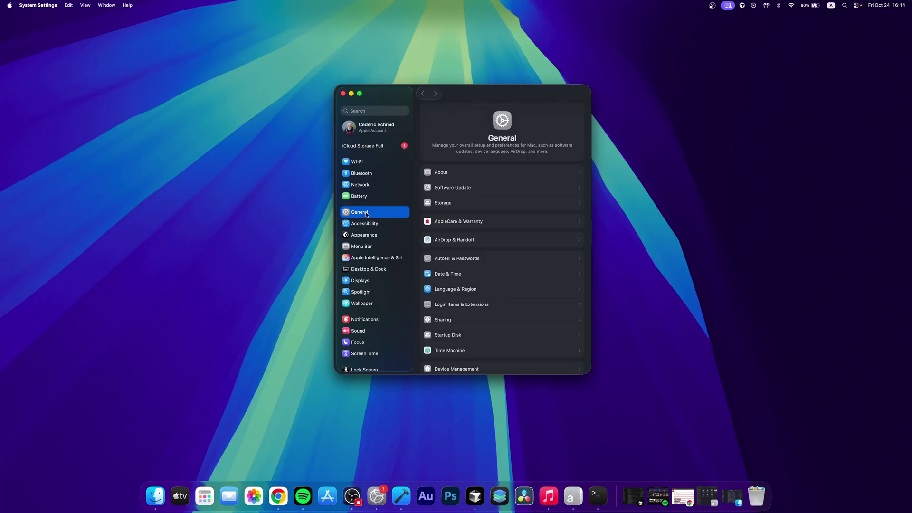
click(455, 203)
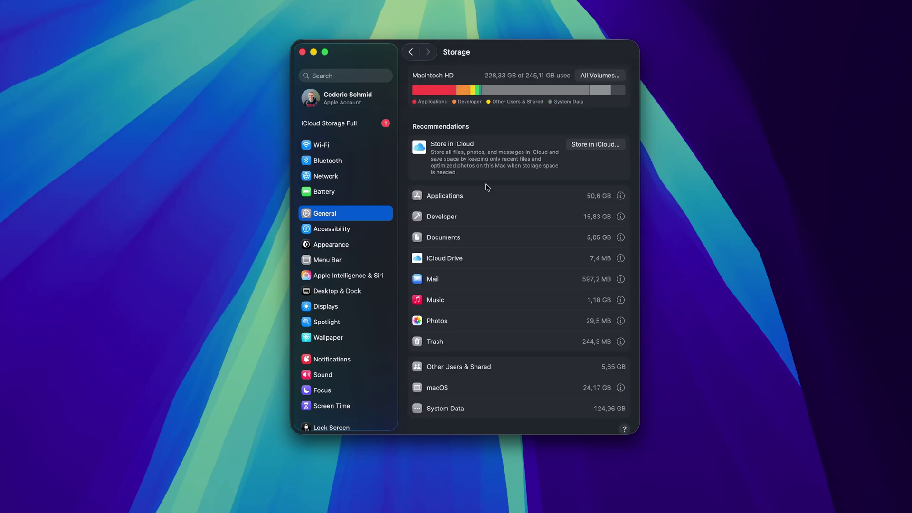
scroll(488, 187, down, 1)
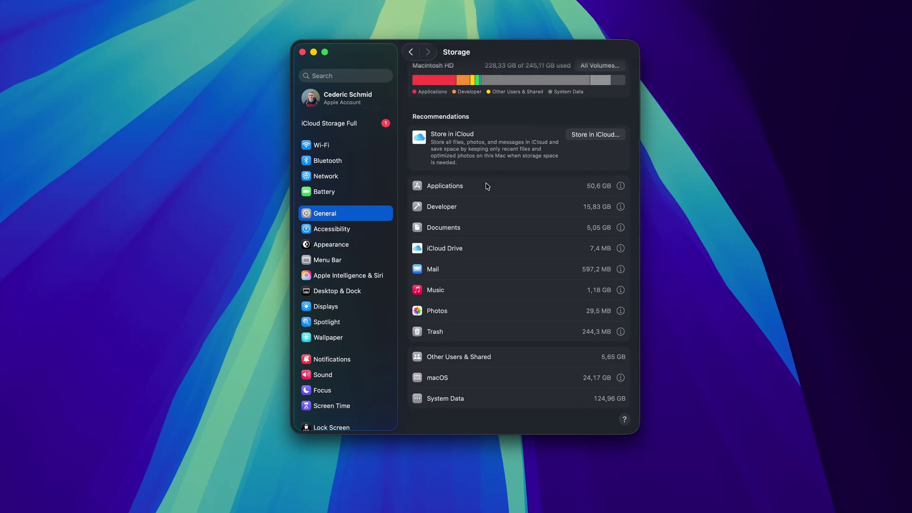
scroll(487, 186, up, 1)
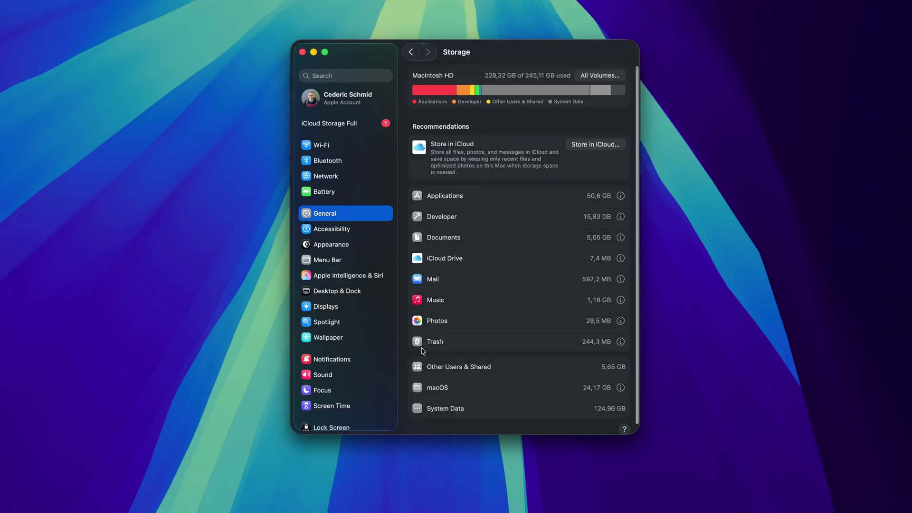
click(621, 341)
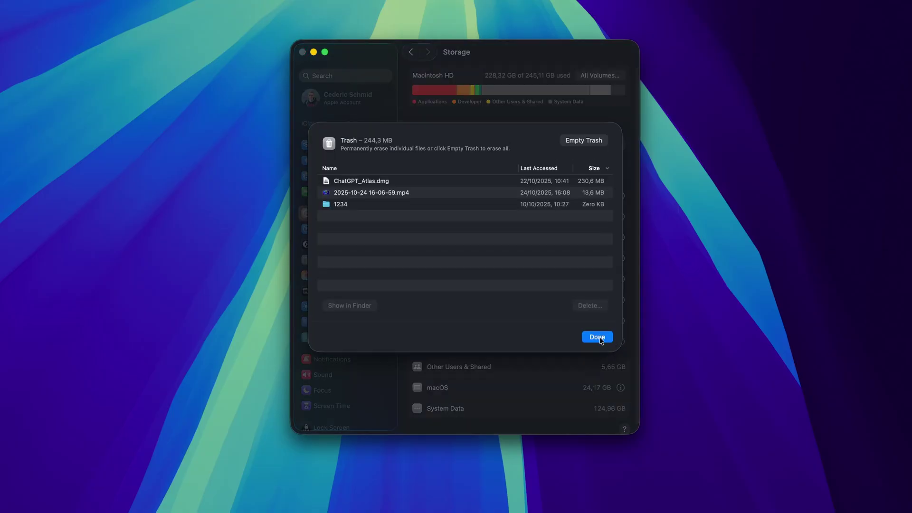
click(601, 339)
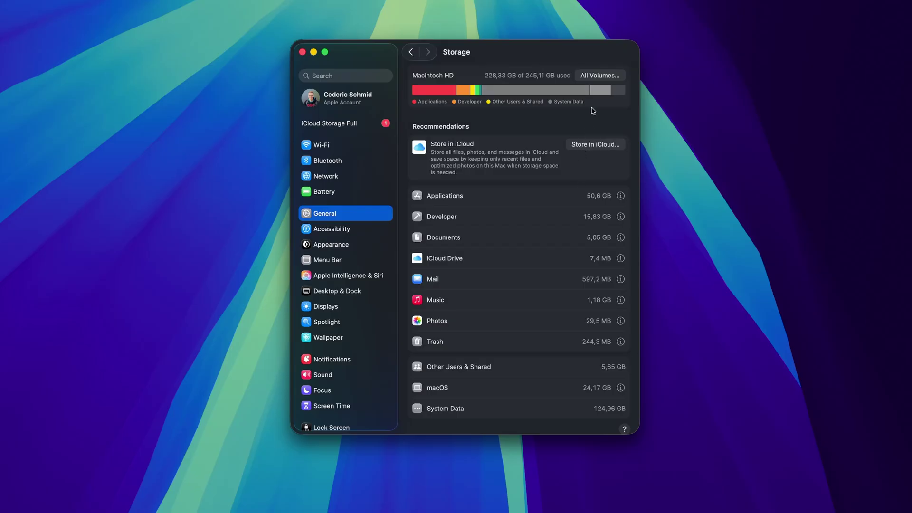
- View the storage usage of all volumes and close the System Settings window
click(590, 77)
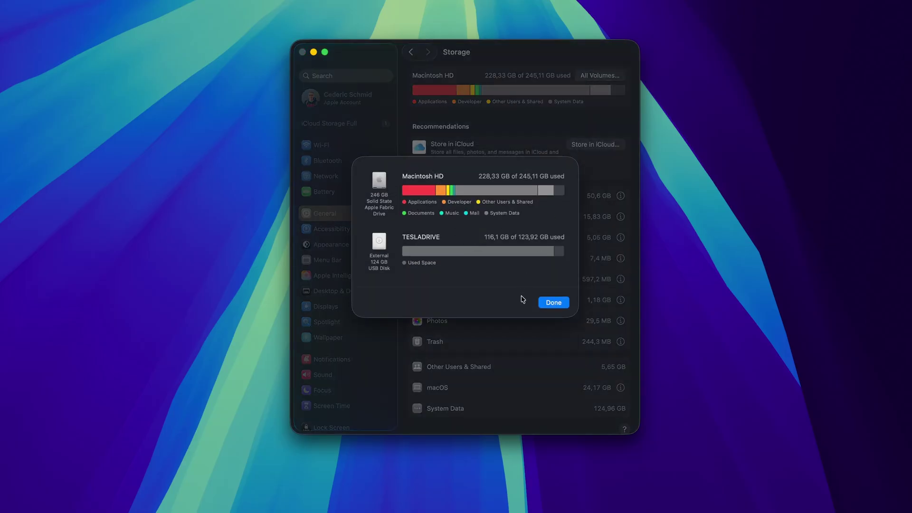
click(553, 303)
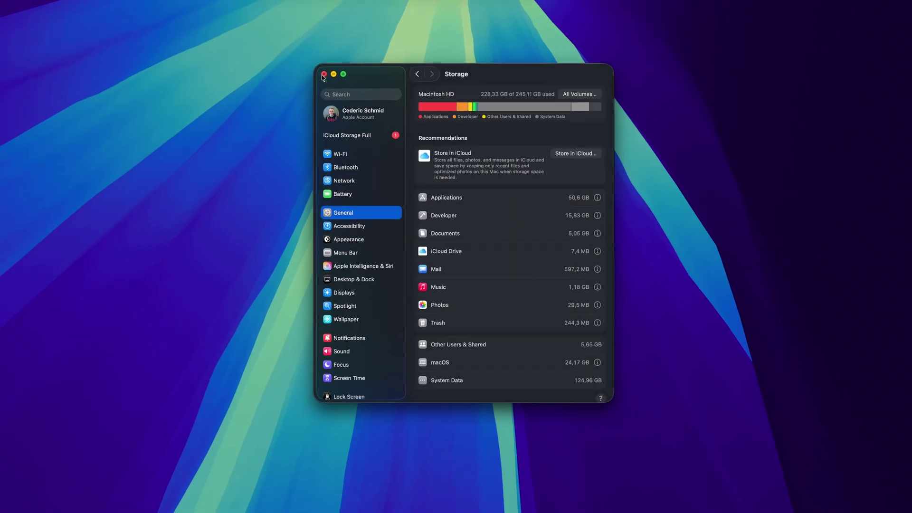
key(super+w)
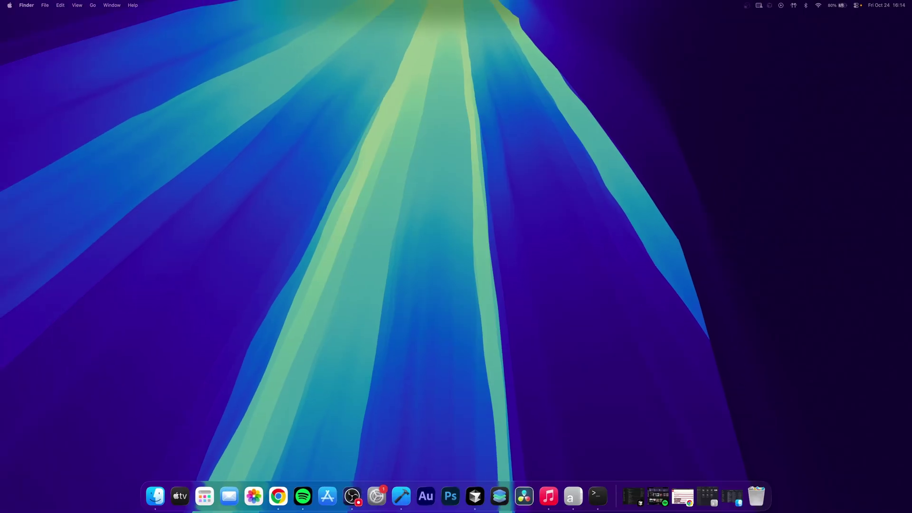